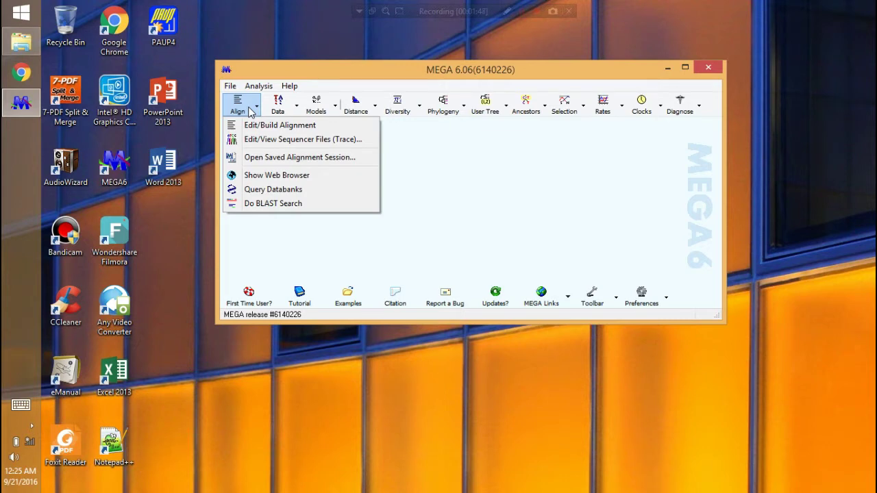
click(303, 71)
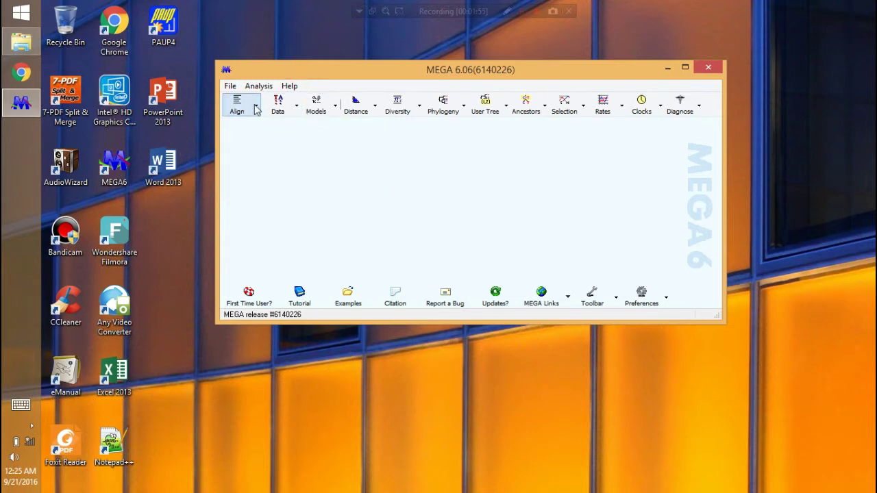
click(457, 104)
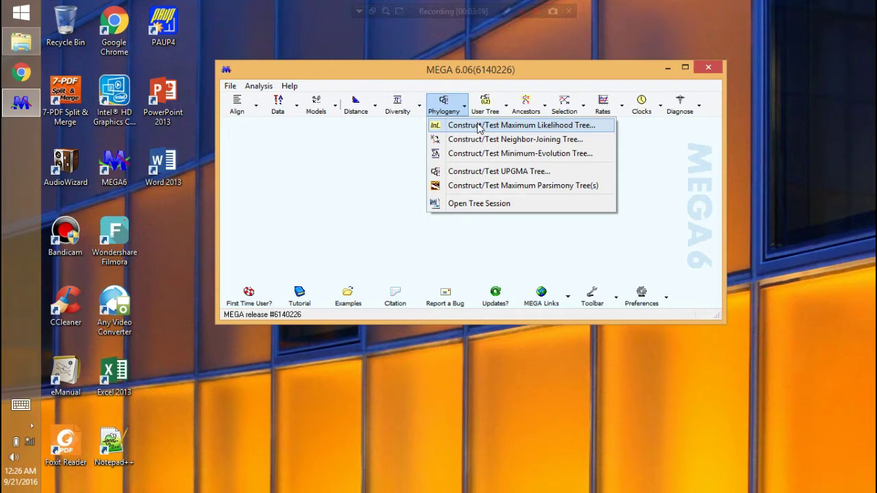
click(462, 107)
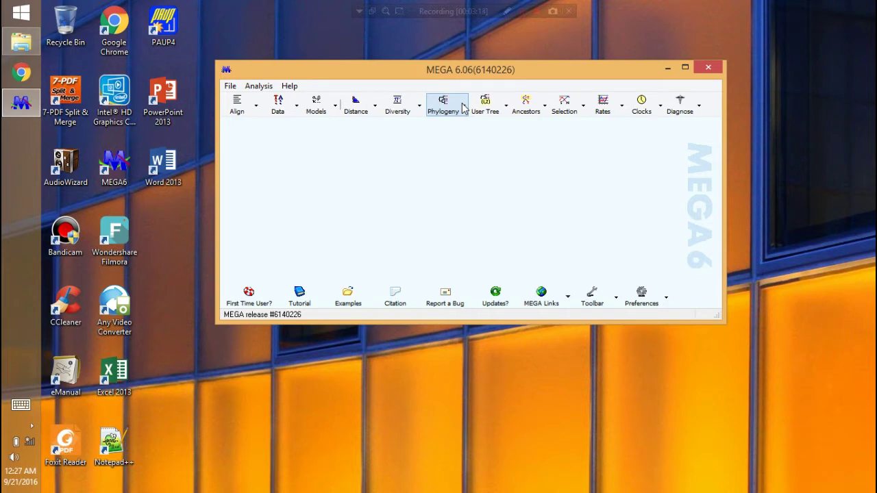
click(462, 108)
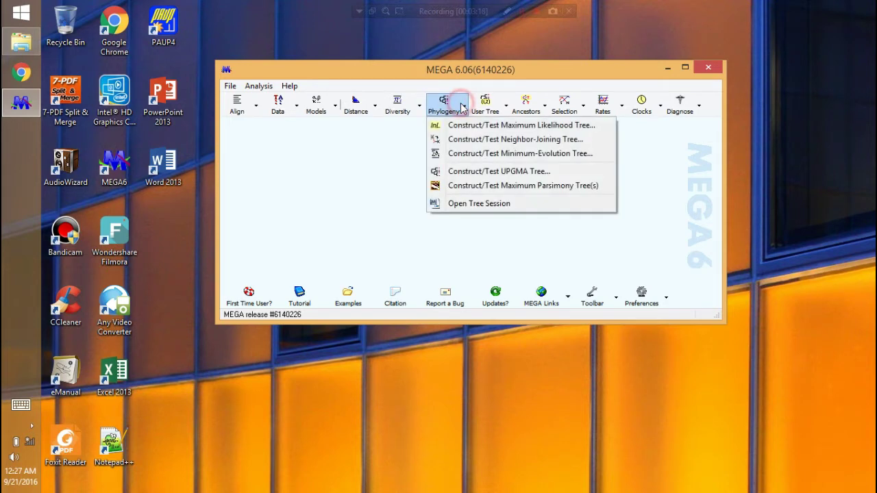
click(463, 107)
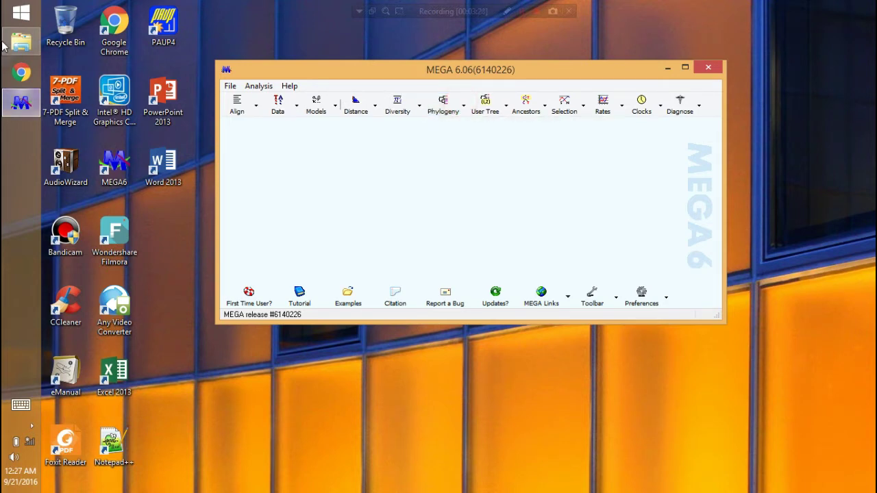
Switch to File Explorer, check the RBCL_reversecom_rename_trim_prot_barcoding MAS file in Documents, and return to MEGA
click(19, 41)
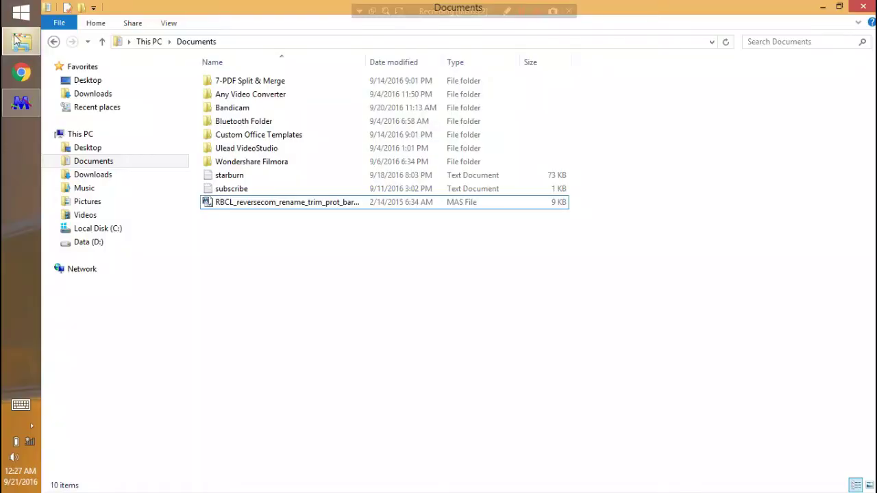
click(253, 203)
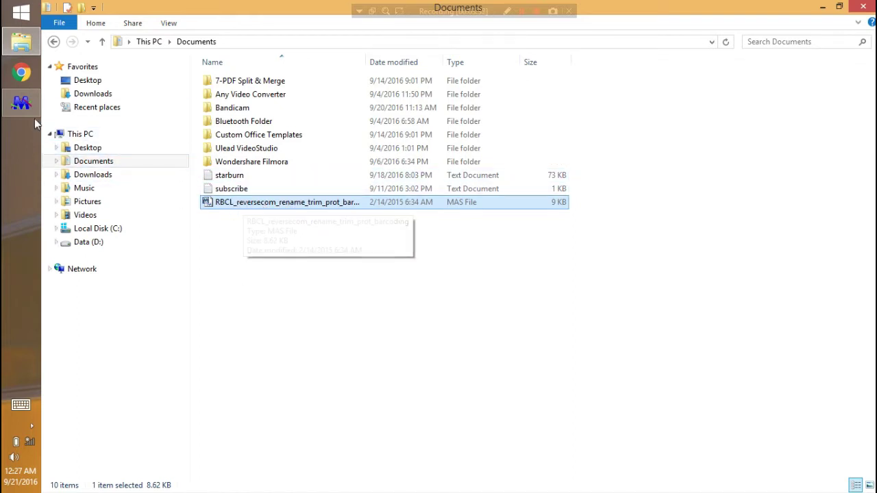
click(15, 103)
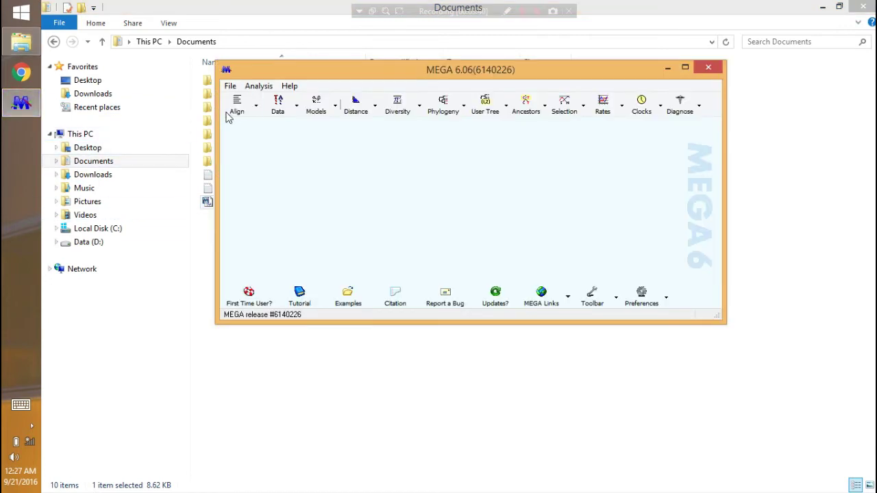
Open the saved alignment session RBCL_reversecom_rename_trim_prot_barcoding.mas from the Documents folder
click(233, 103)
click(257, 158)
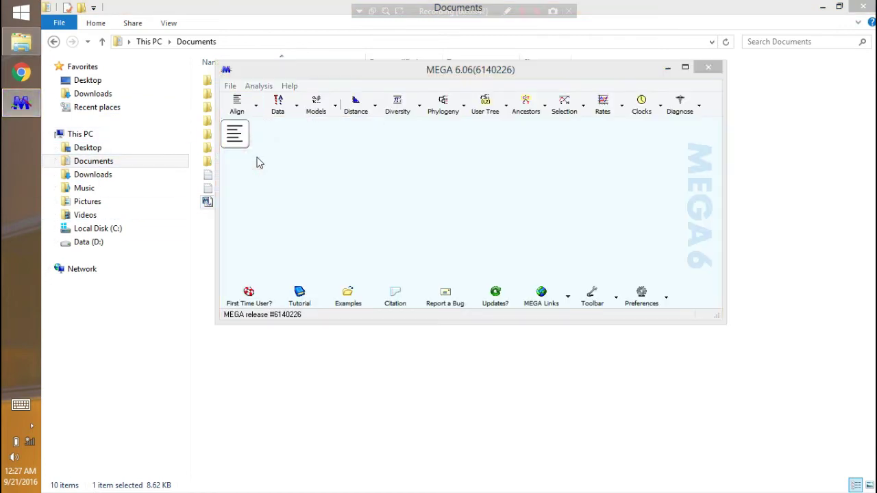
drag(522, 172, 386, 117)
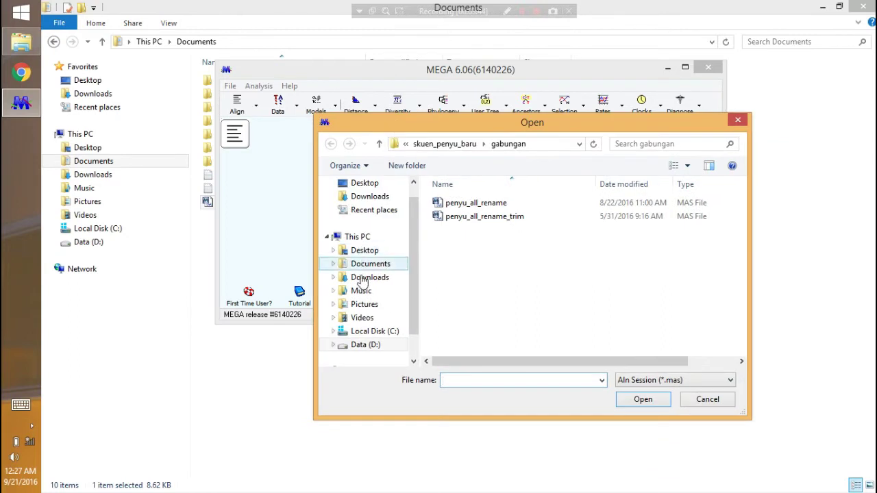
click(359, 277)
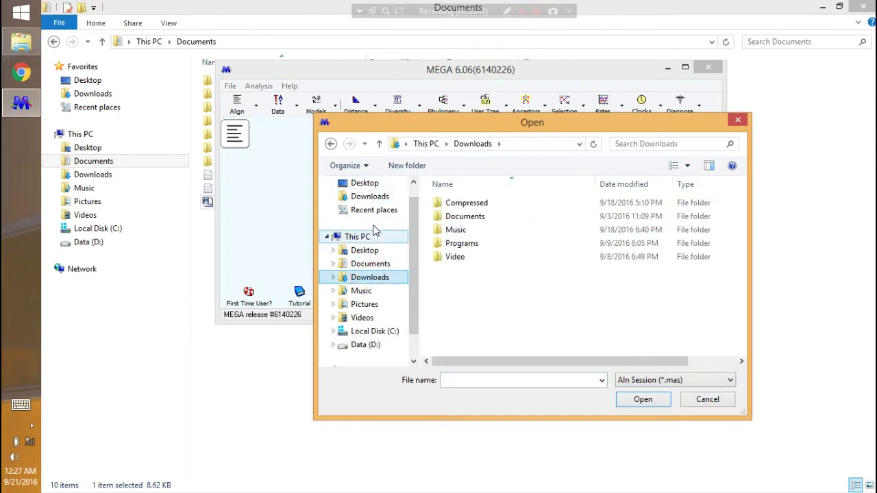
click(370, 264)
click(466, 298)
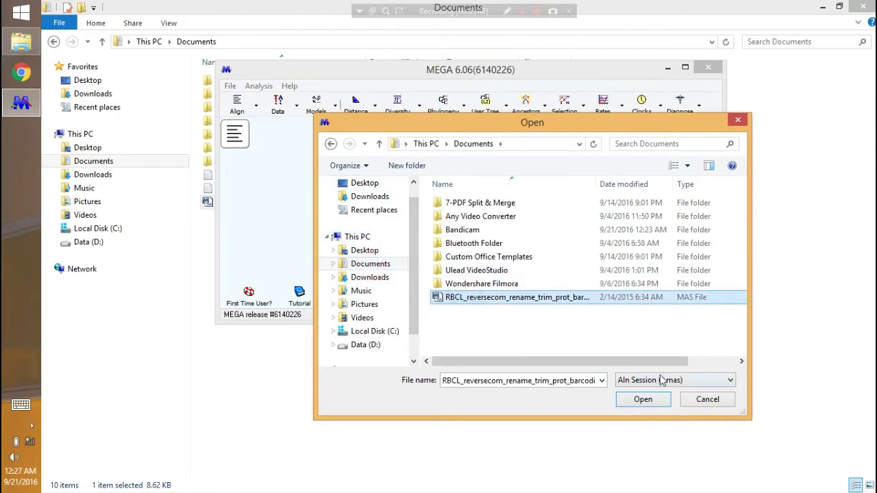
click(646, 399)
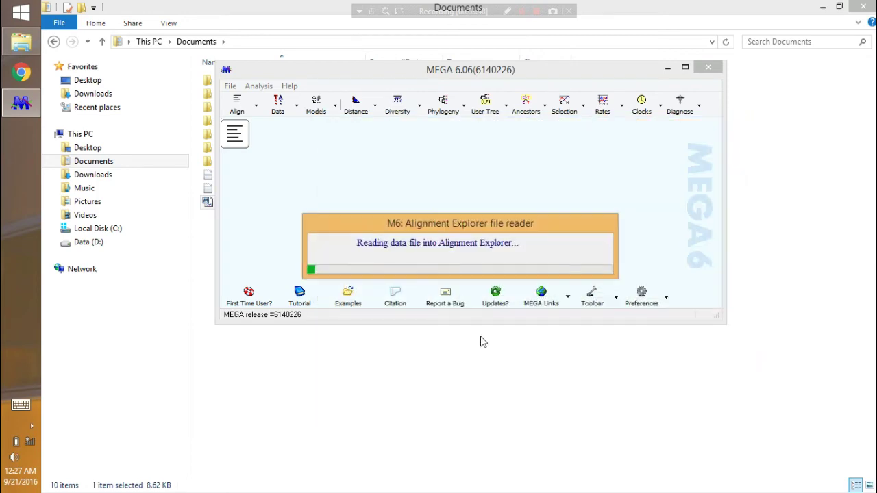
click(549, 299)
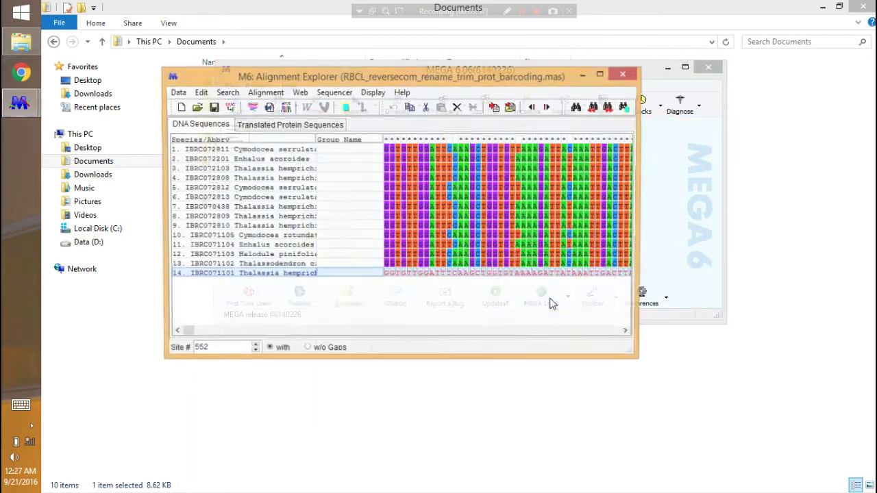
Maximize the Alignment Explorer and examine the aligned DNA sequences along their full length
click(602, 71)
click(402, 126)
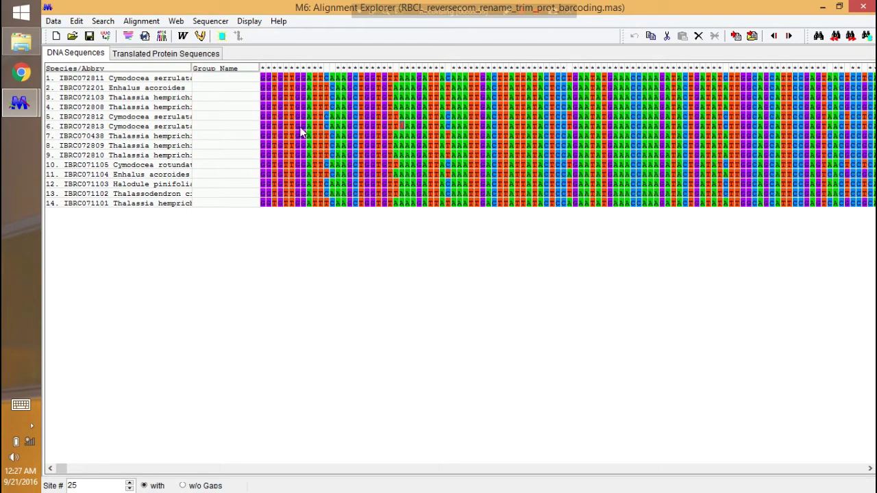
drag(60, 468, 832, 415)
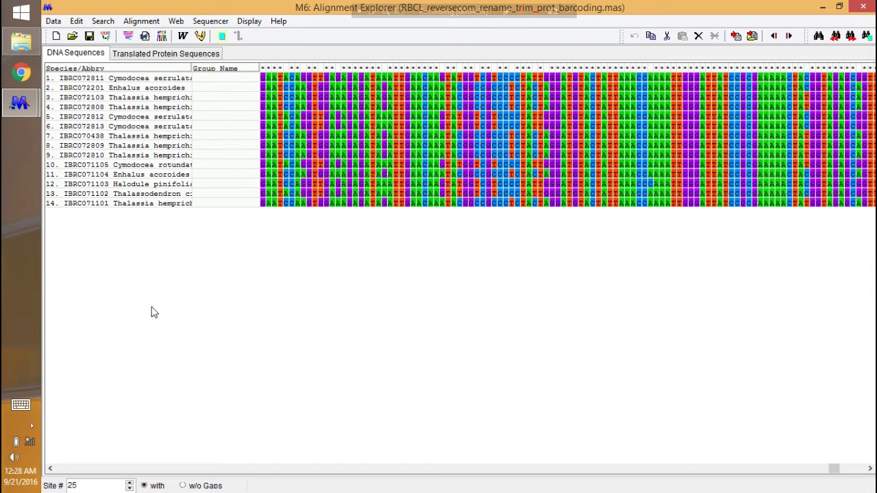
click(34, 429)
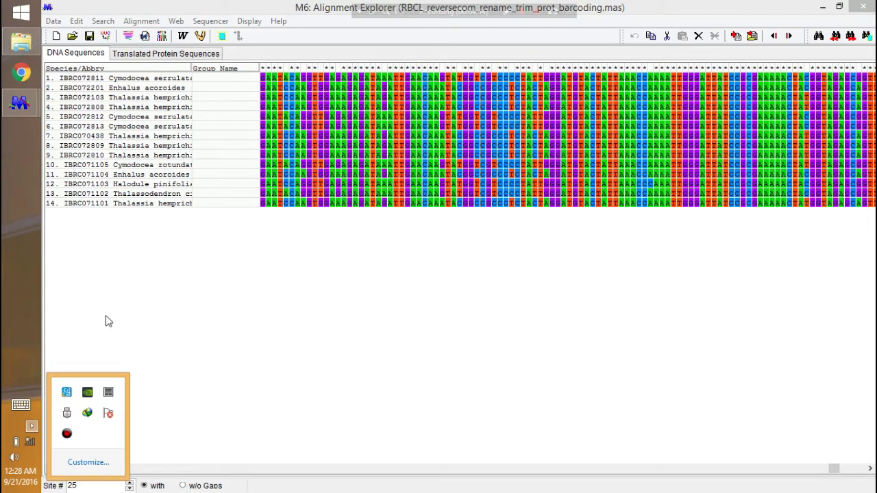
click(81, 4)
click(55, 22)
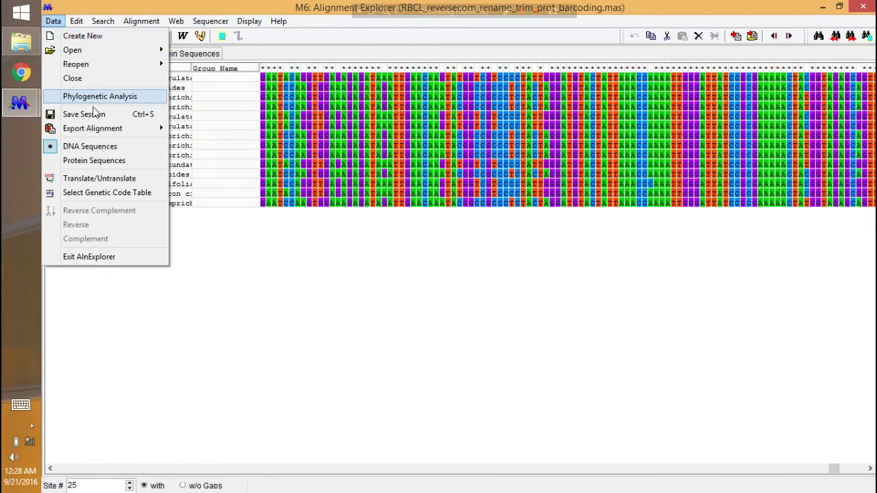
mouse_move(158, 131)
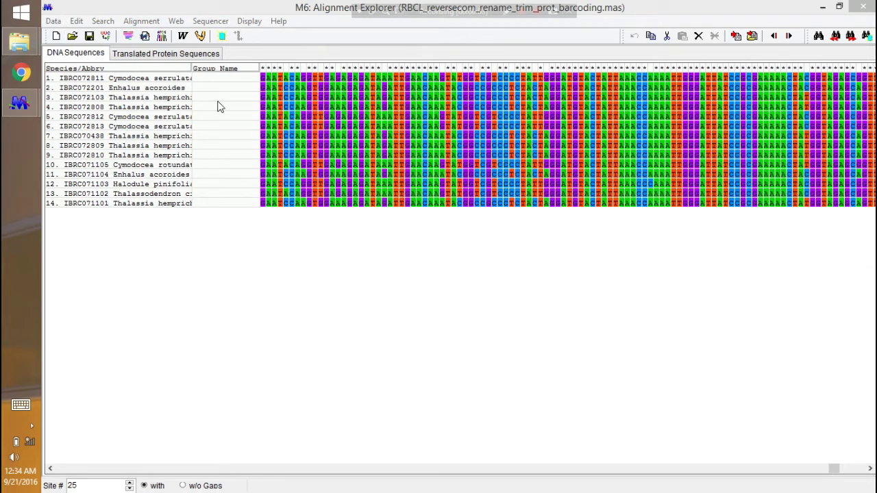
Export the alignment in MEGA format to Documents as RBCL_reversecom_rename_trim_prot_barcoding, marking it as not protein-coding nucleotide data
click(117, 97)
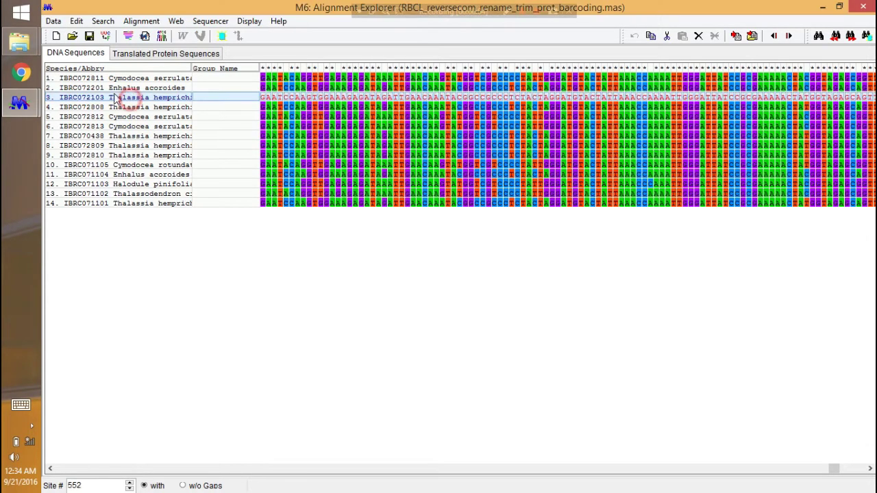
click(53, 21)
mouse_move(165, 128)
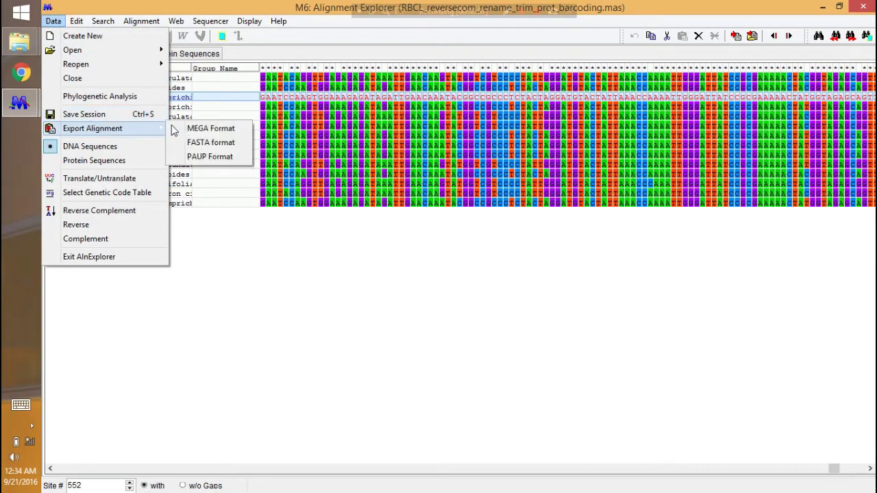
click(208, 131)
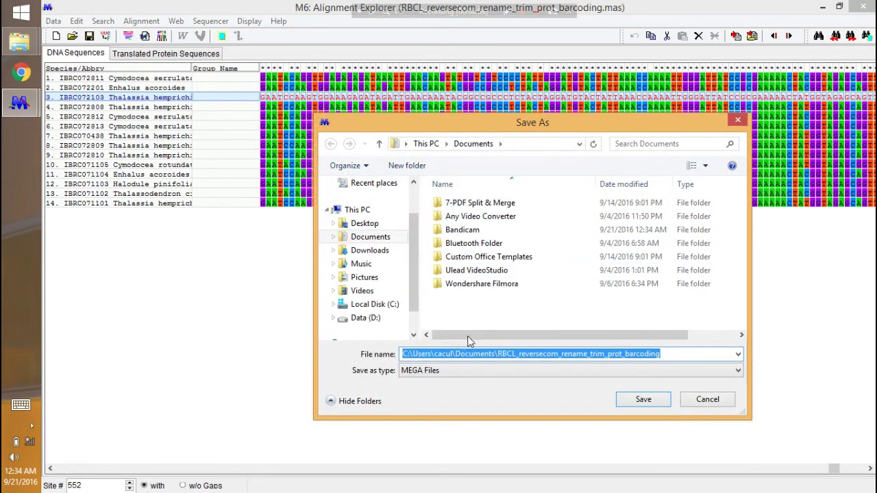
click(368, 238)
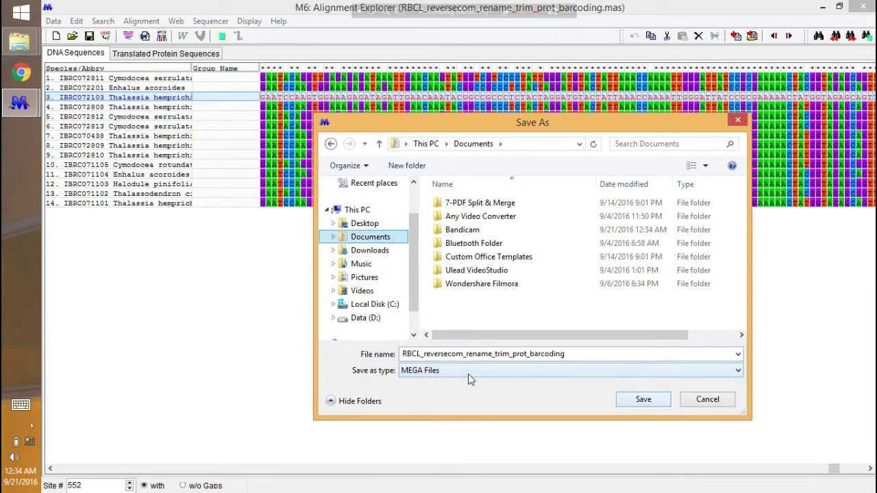
click(645, 401)
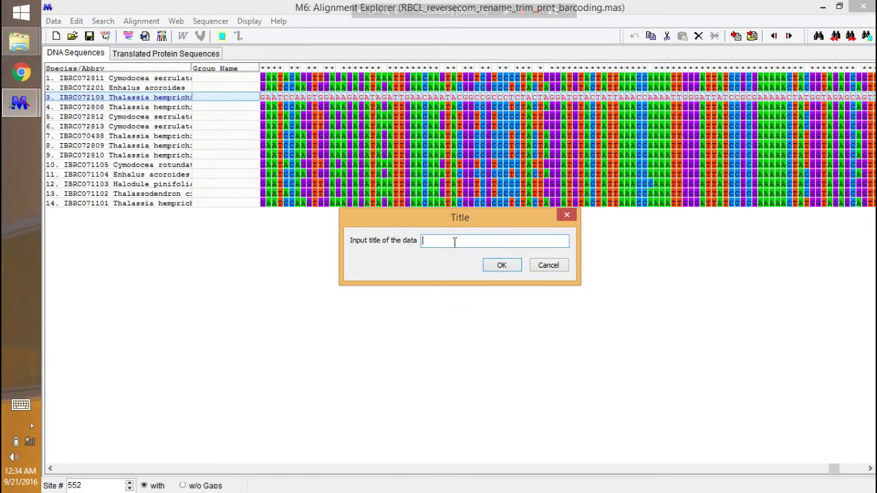
click(498, 267)
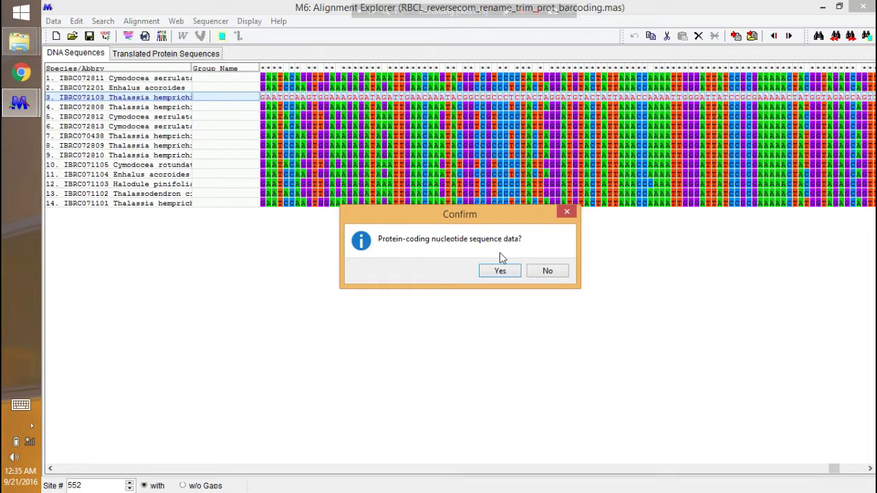
click(546, 271)
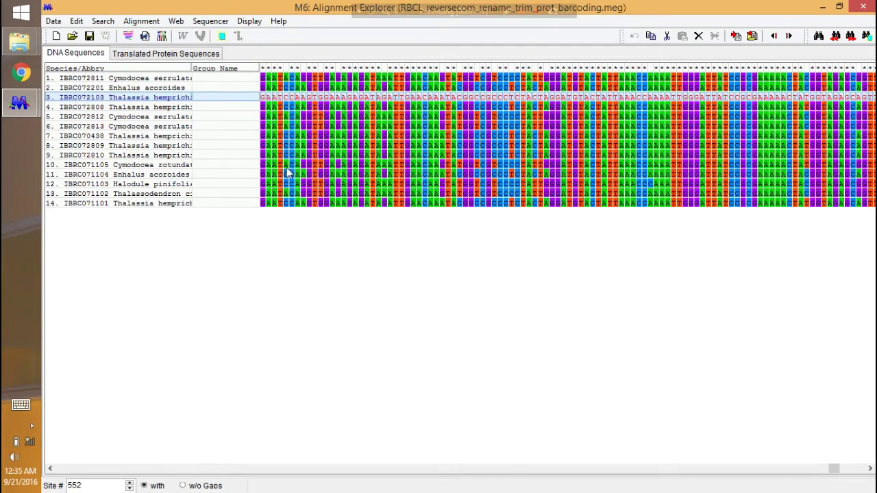
Switch to File Explorer and check the exported MEG file in the Documents folder
mouse_move(19, 43)
click(122, 70)
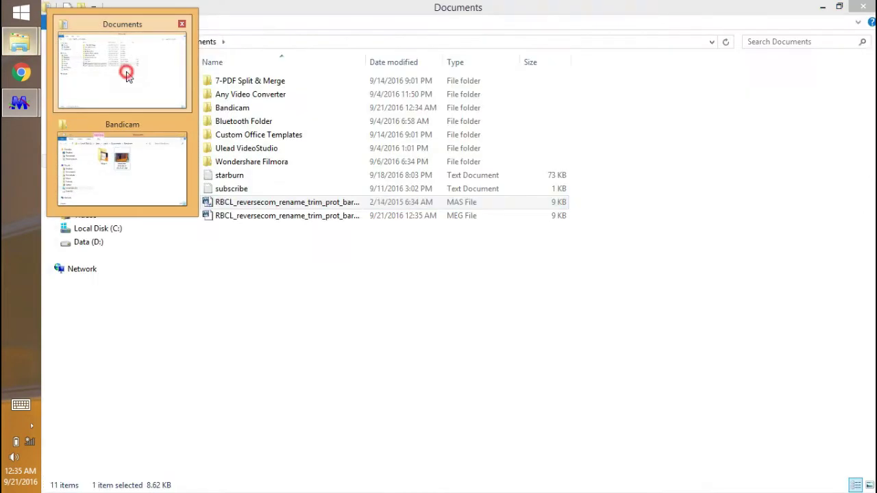
click(441, 215)
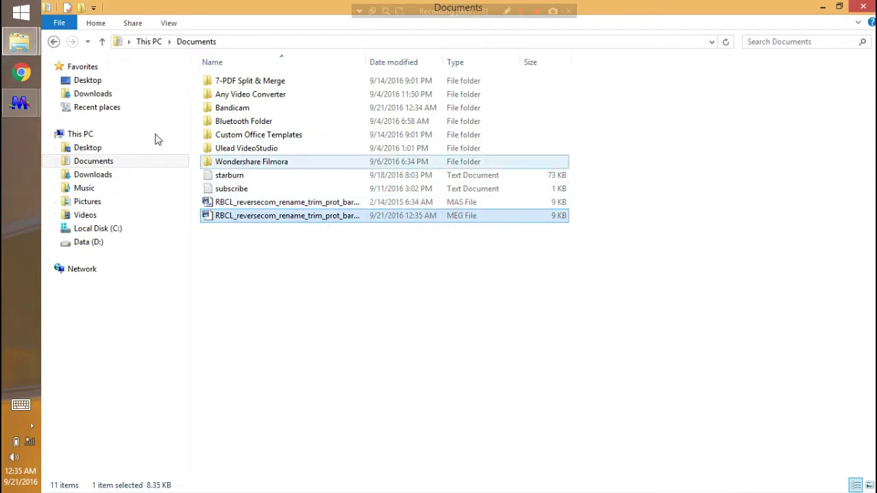
Switch back to MEGA, minimize the Alignment Explorer and maximize the main window
click(19, 103)
click(122, 154)
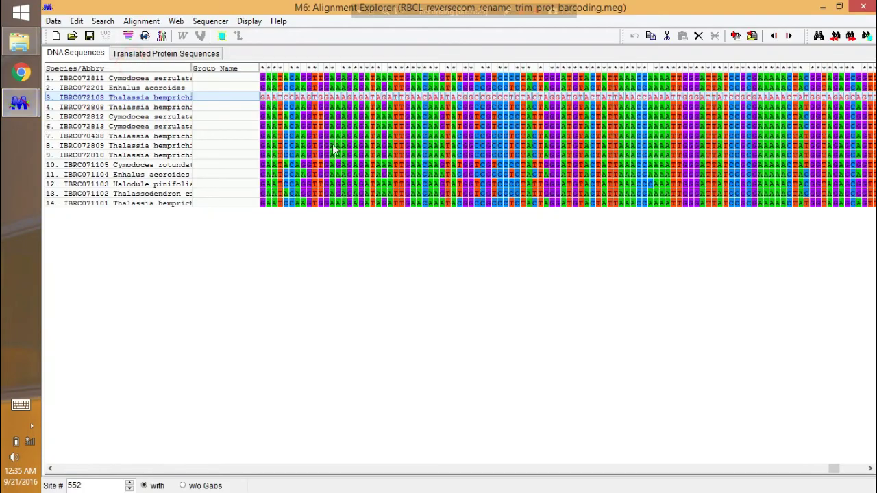
click(820, 9)
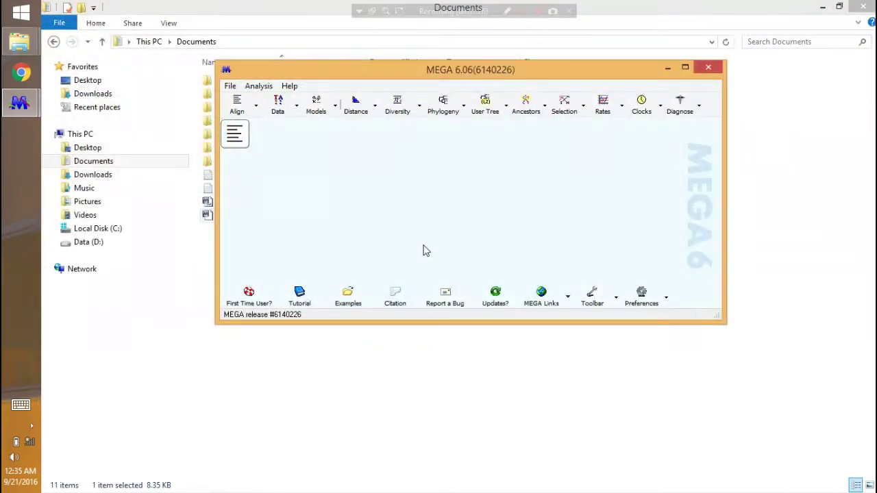
click(684, 65)
Start constructing a Neighbor-Joining tree and select the RBCL_reversecom_rename_trim_prot_barcoding MEG file in Documents as the data
click(272, 52)
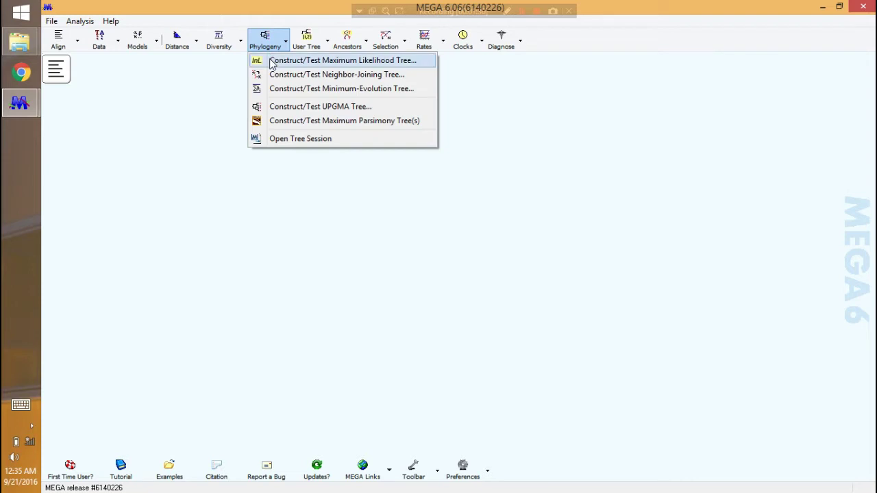
click(337, 77)
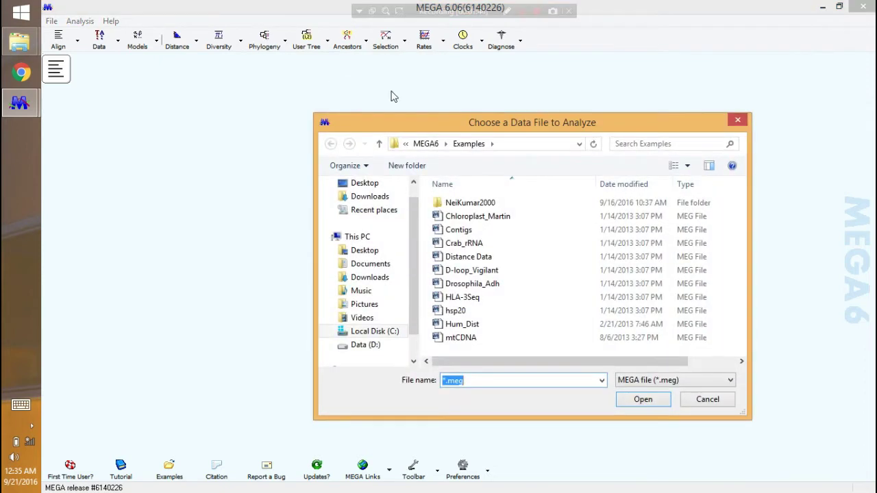
drag(459, 127, 421, 82)
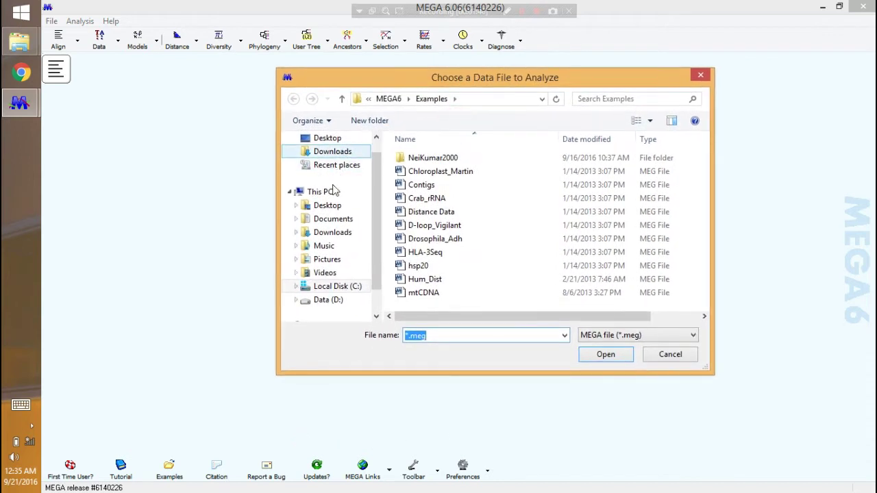
click(331, 221)
click(445, 252)
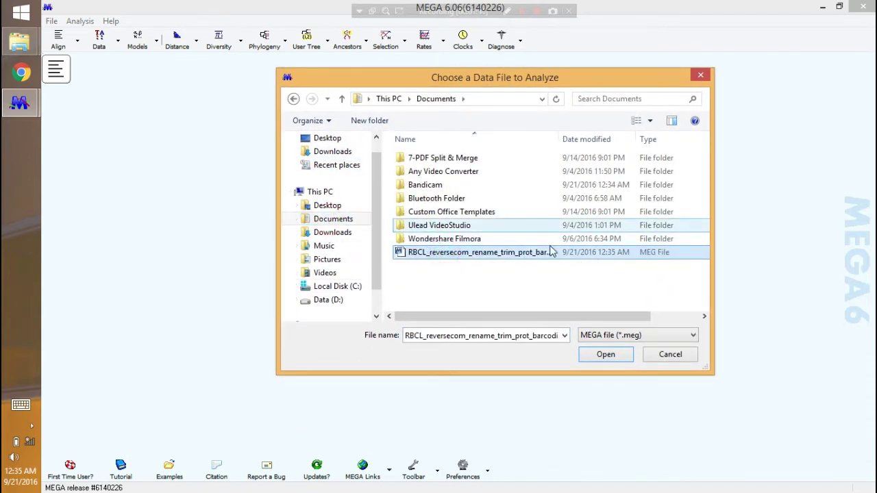
Switch to File Explorer to compare the MAS and MEG files in Documents, and return to MEGA's data file selection
click(20, 41)
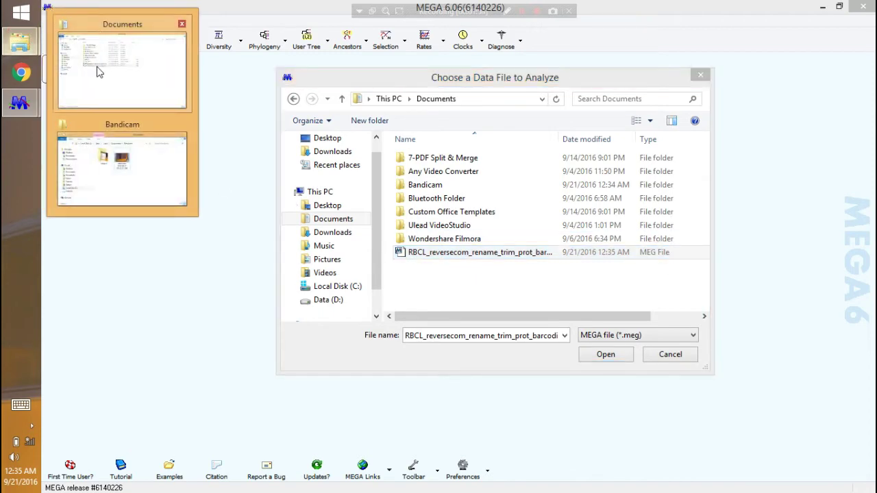
click(96, 65)
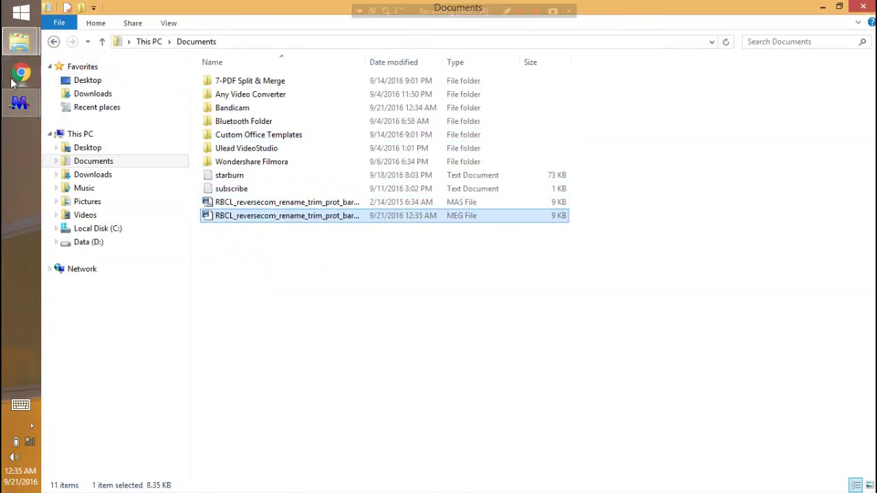
mouse_move(20, 102)
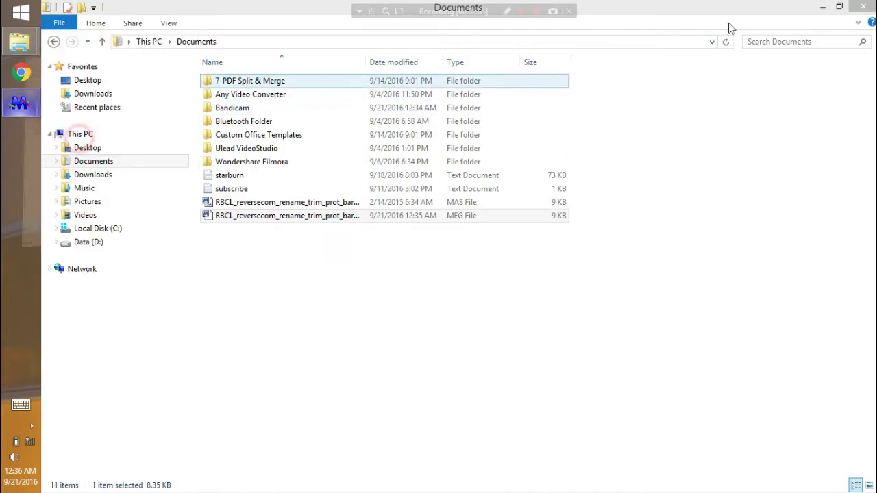
click(822, 7)
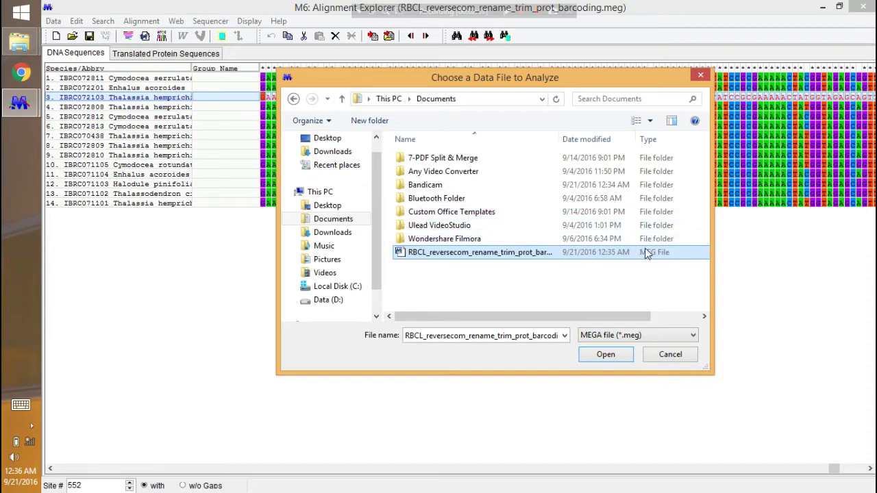
Open the RBCL_reversecom_rename_trim_prot_barcoding MEG file for the phylogeny analysis
click(548, 239)
click(528, 248)
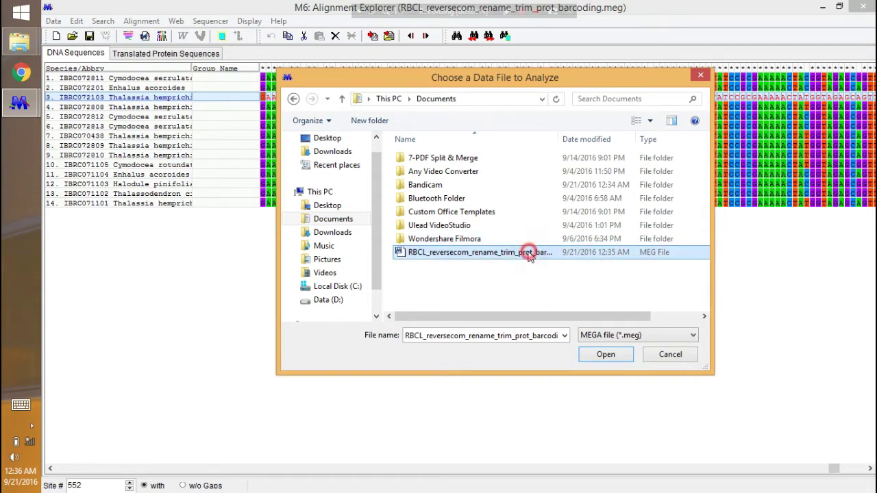
click(606, 354)
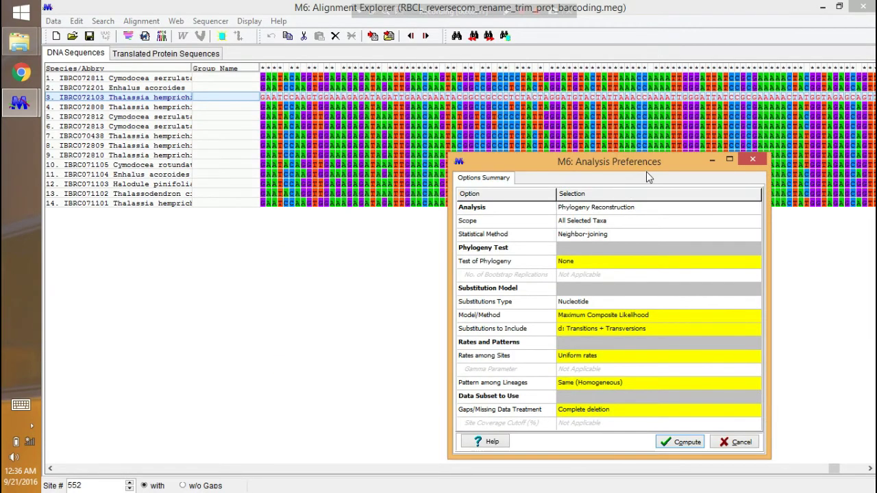
Set the test of phylogeny to Bootstrap method with 500 replications in the analysis preferences
drag(650, 166, 487, 47)
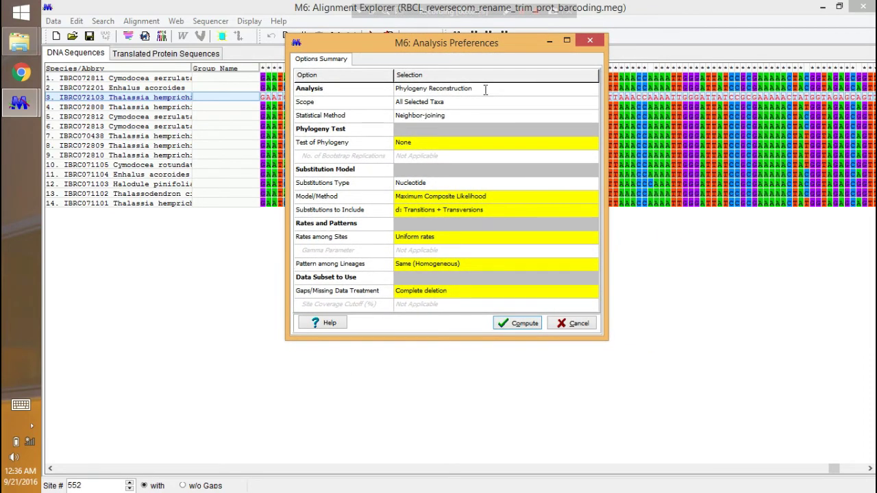
click(435, 143)
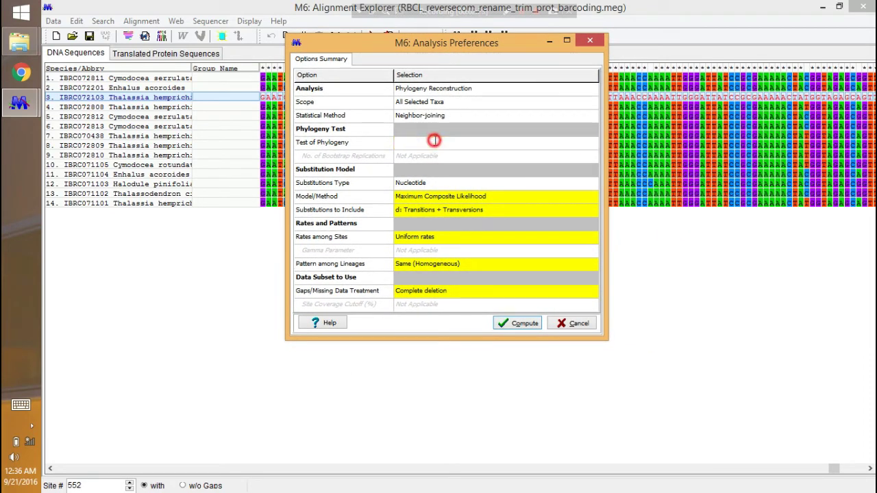
click(592, 145)
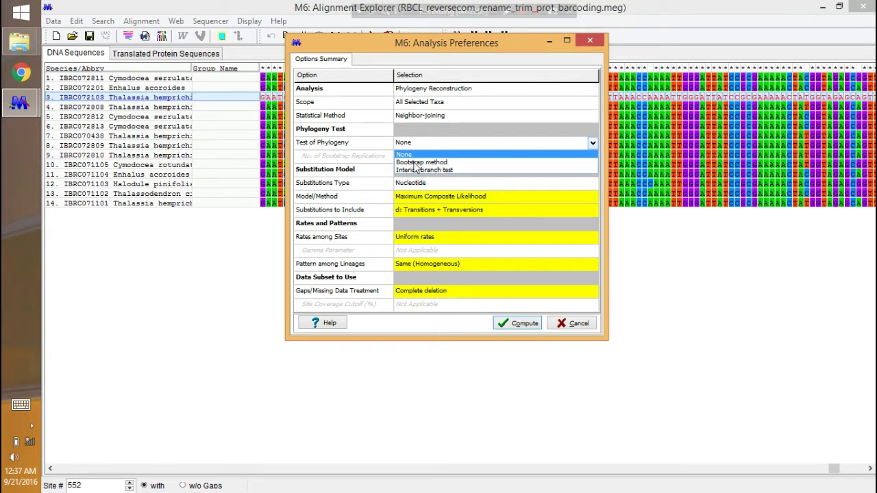
click(416, 163)
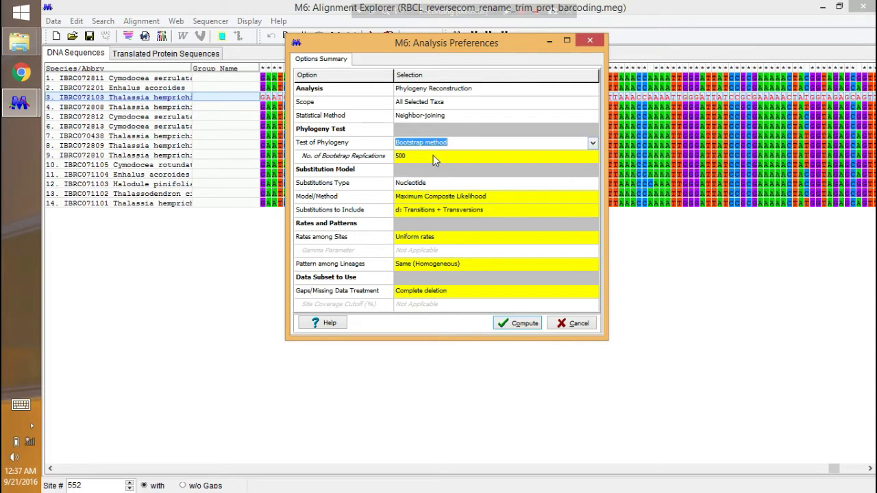
click(433, 155)
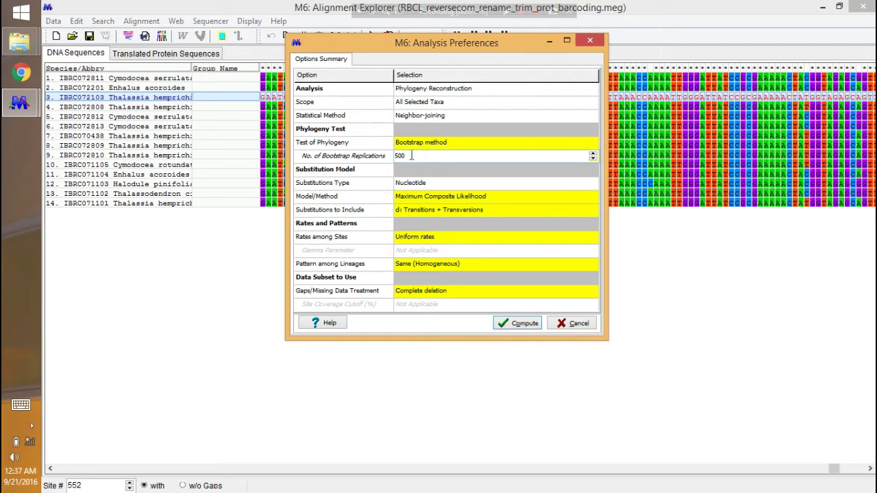
drag(415, 156, 396, 159)
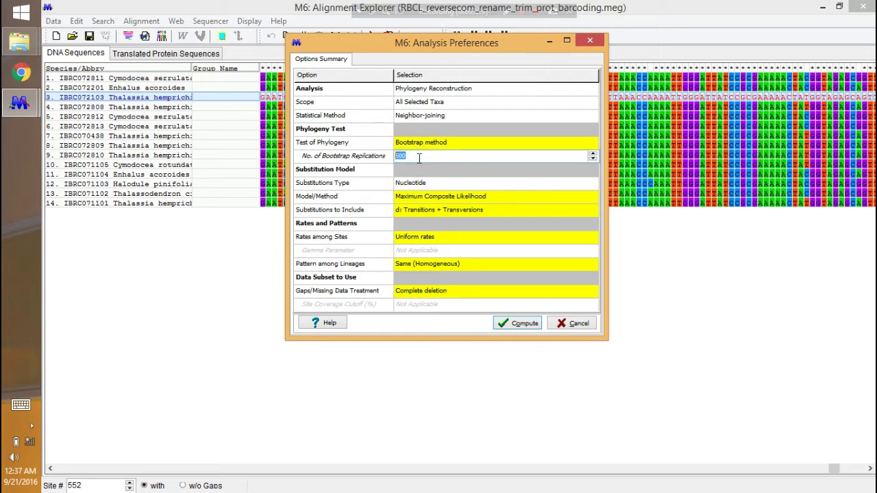
click(459, 157)
Keep the substitutions type as Nucleotide and set the substitution model to p-distance
click(436, 183)
click(448, 182)
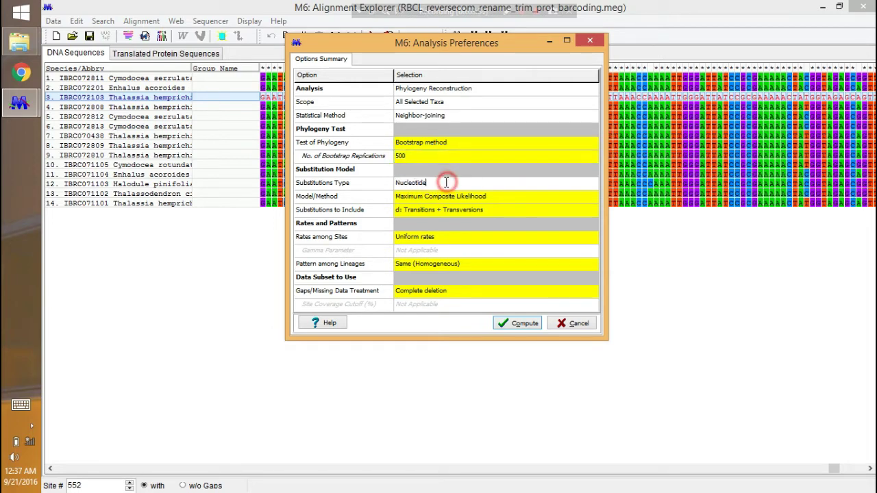
click(552, 196)
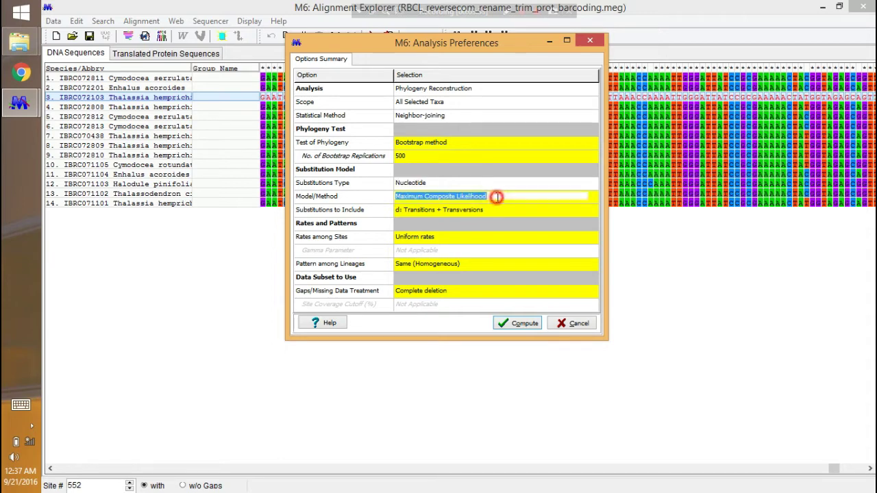
click(593, 197)
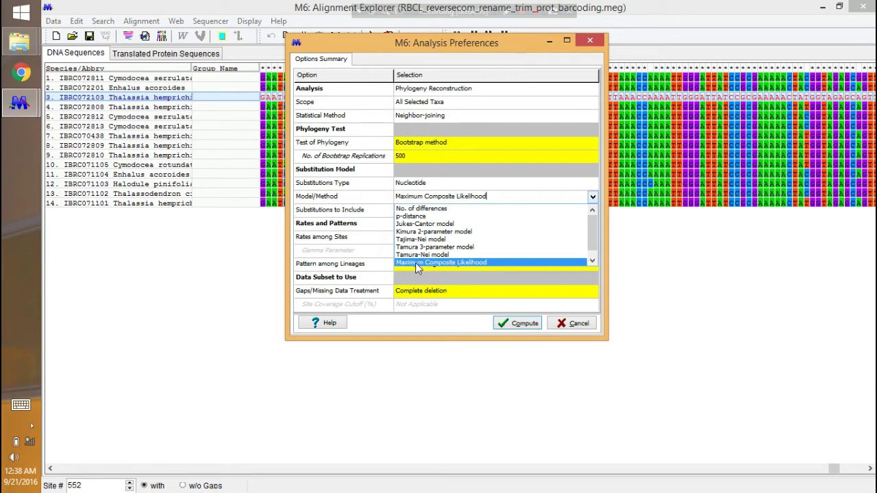
click(414, 217)
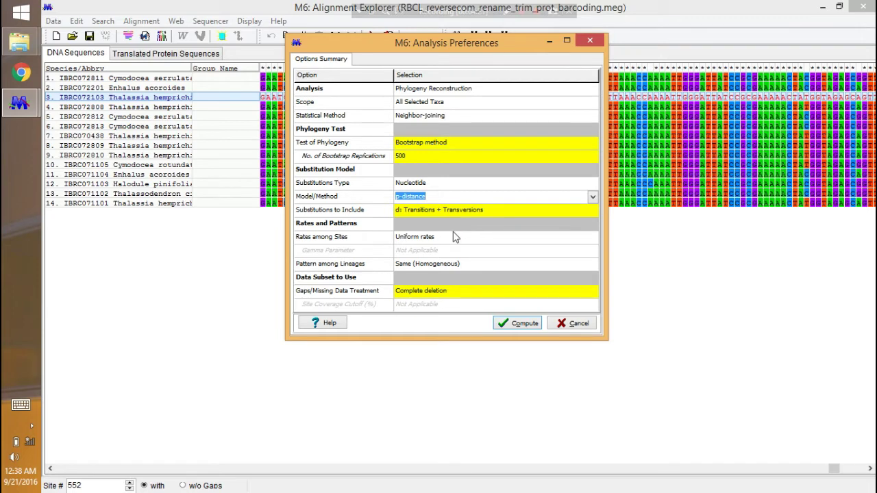
Review the rates among sites and lineage pattern settings, and keep Complete deletion for gaps and missing data
click(439, 237)
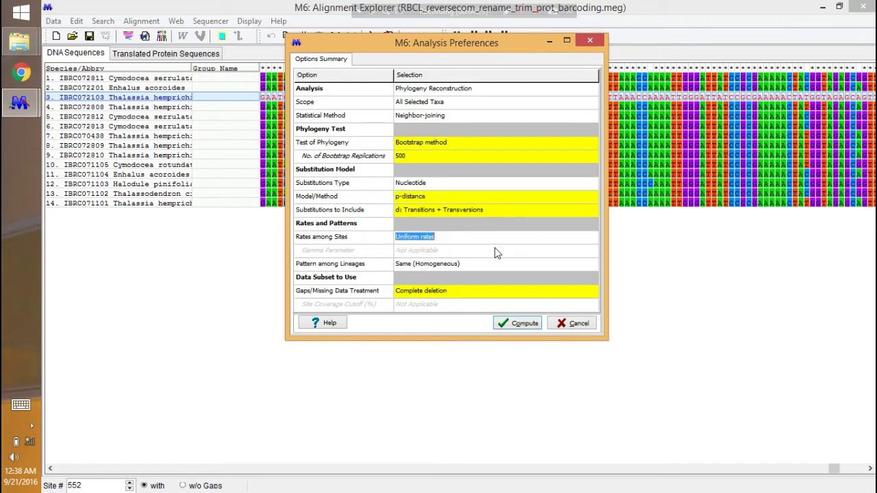
click(471, 264)
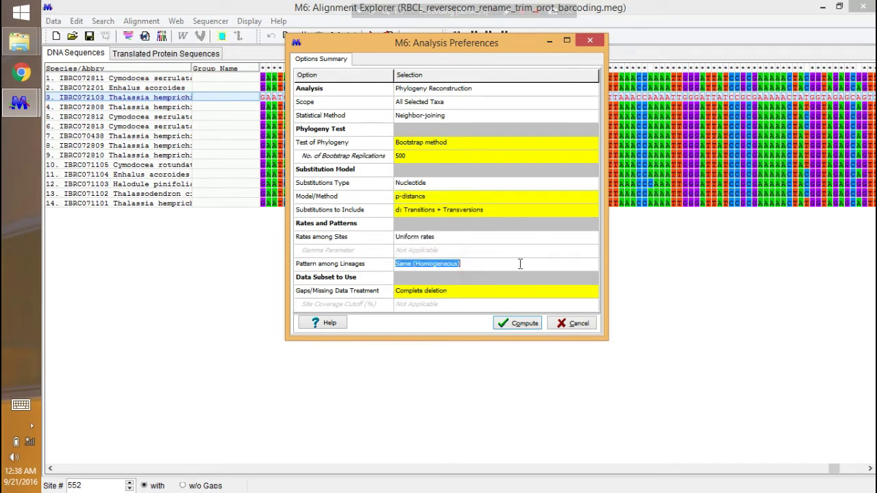
click(452, 291)
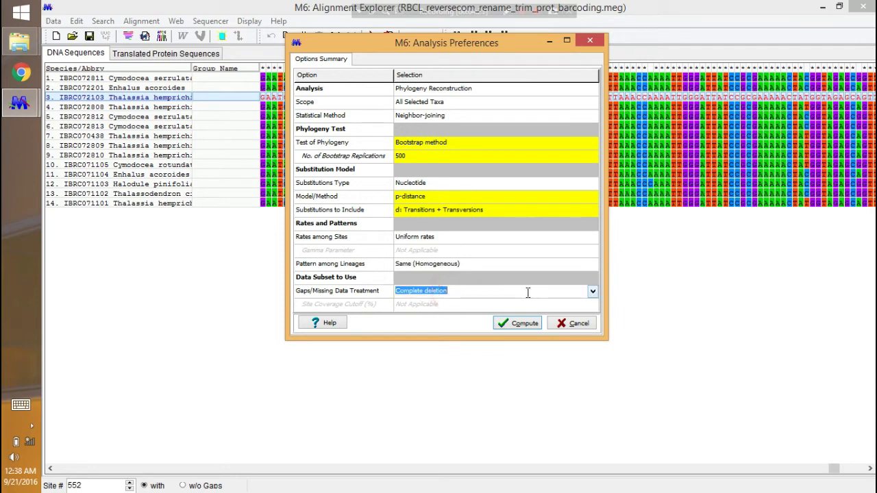
click(592, 291)
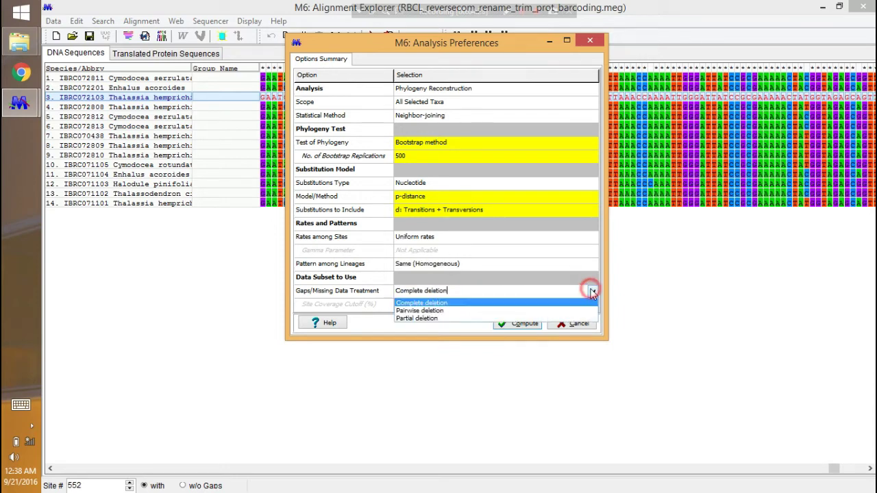
click(459, 277)
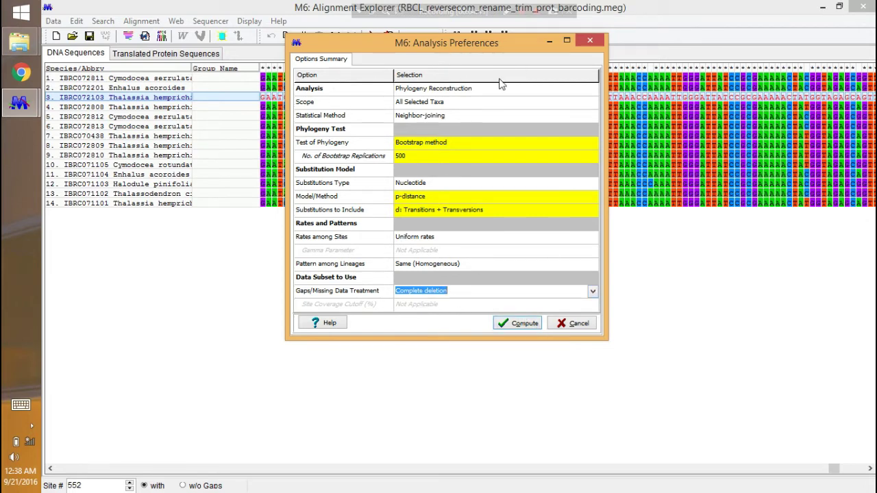
Compute the Neighbor-Joining tree and reposition the Tree Explorer window to view the result
click(519, 324)
drag(818, 268, 393, 129)
drag(647, 208, 527, 56)
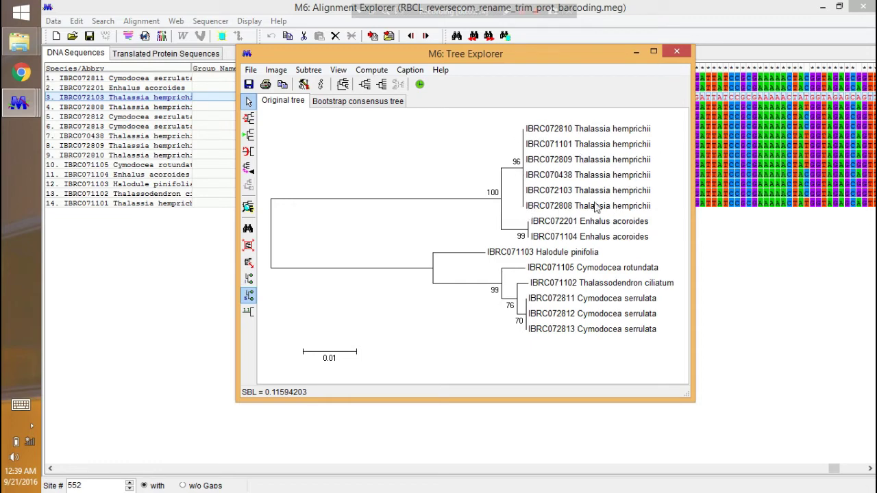
click(513, 125)
Save the tree image as a PDF file named "data tes" in Documents
click(252, 71)
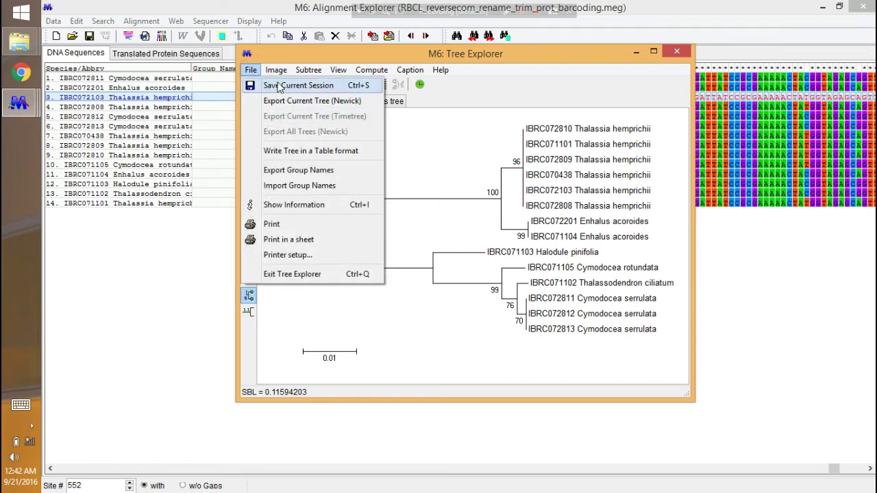
mouse_move(283, 72)
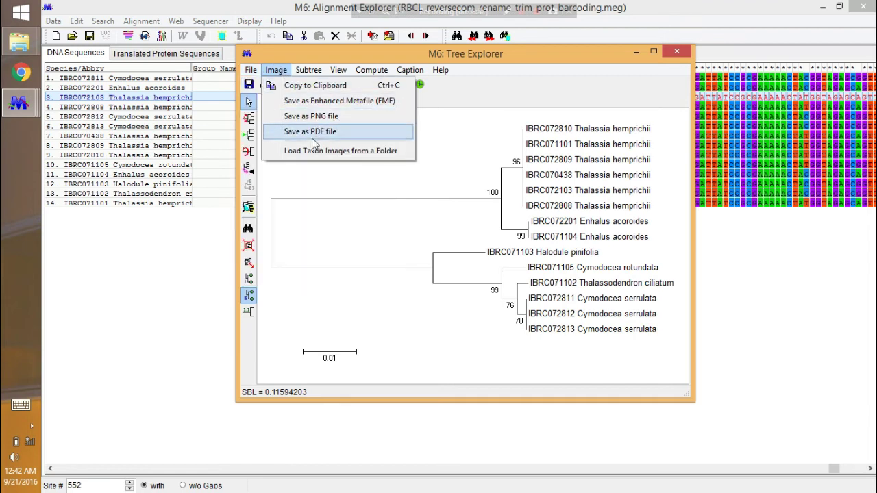
click(331, 133)
click(392, 309)
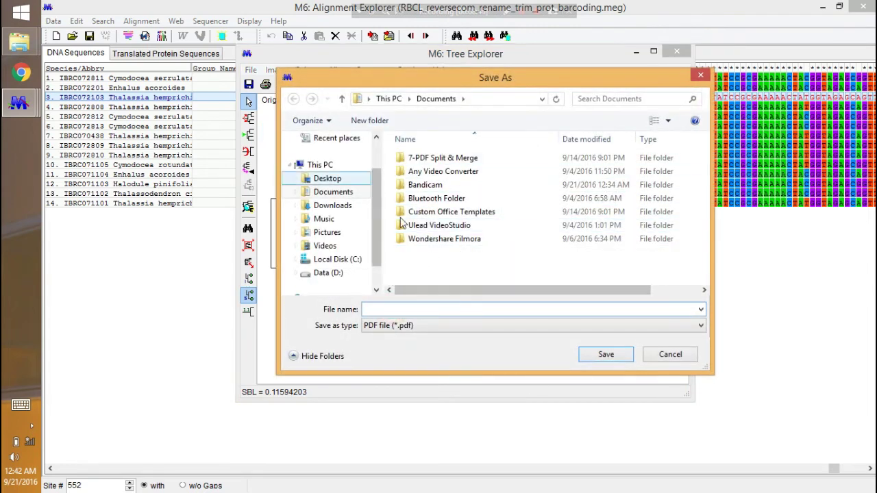
text(data tes)
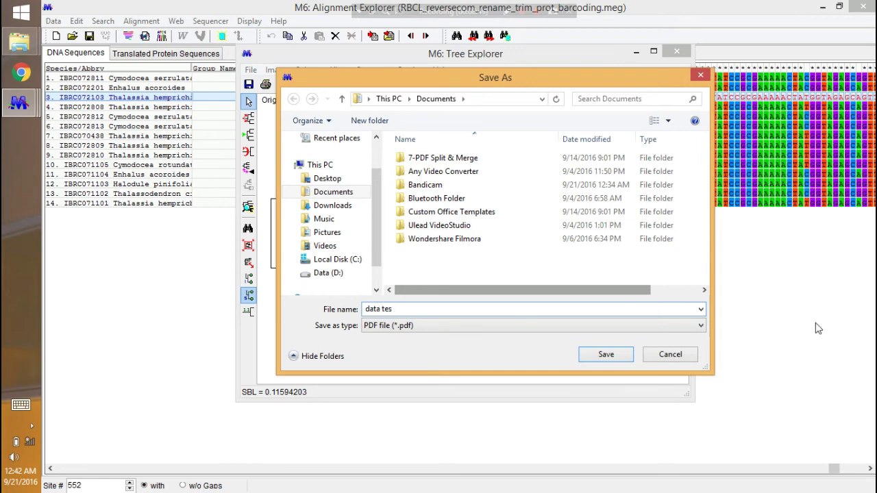
click(606, 355)
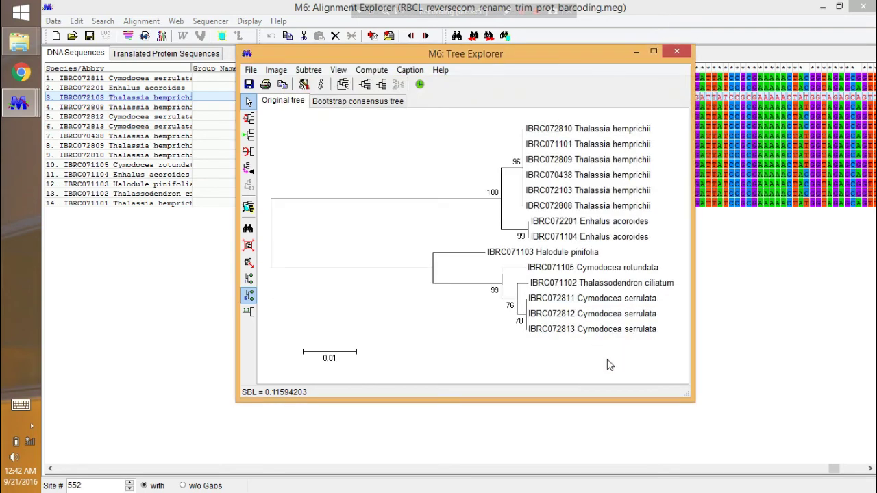
click(673, 55)
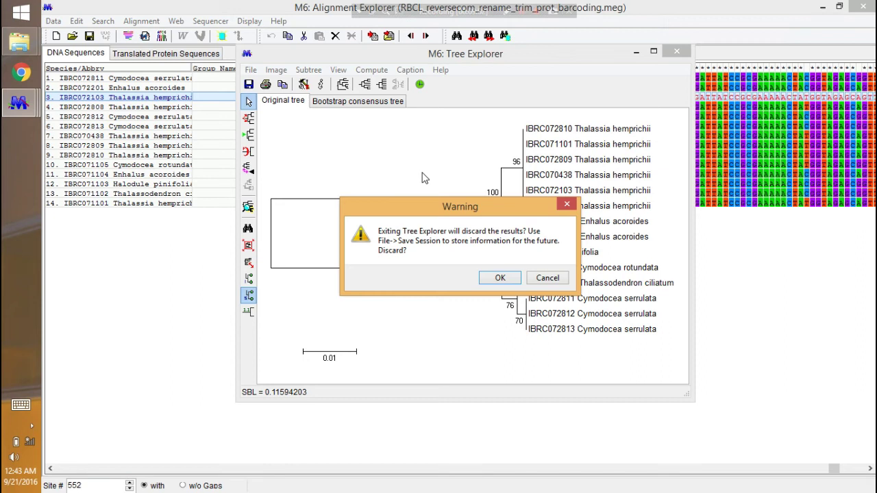
click(547, 277)
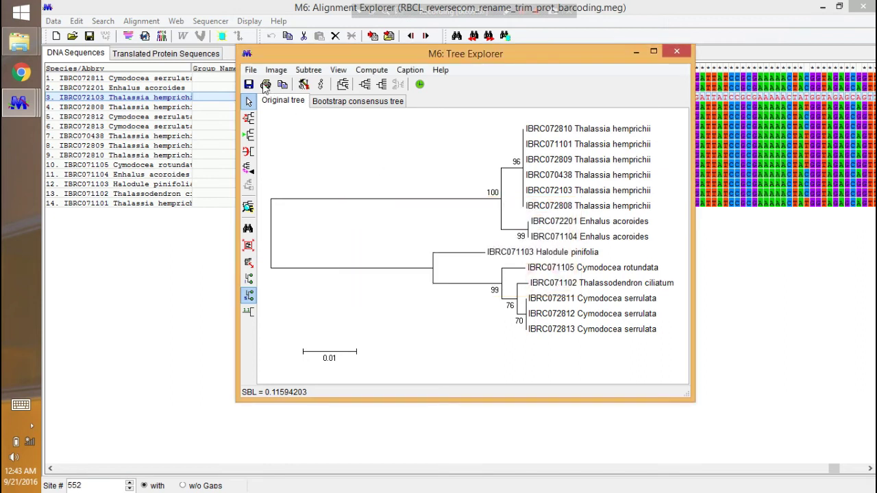
click(251, 70)
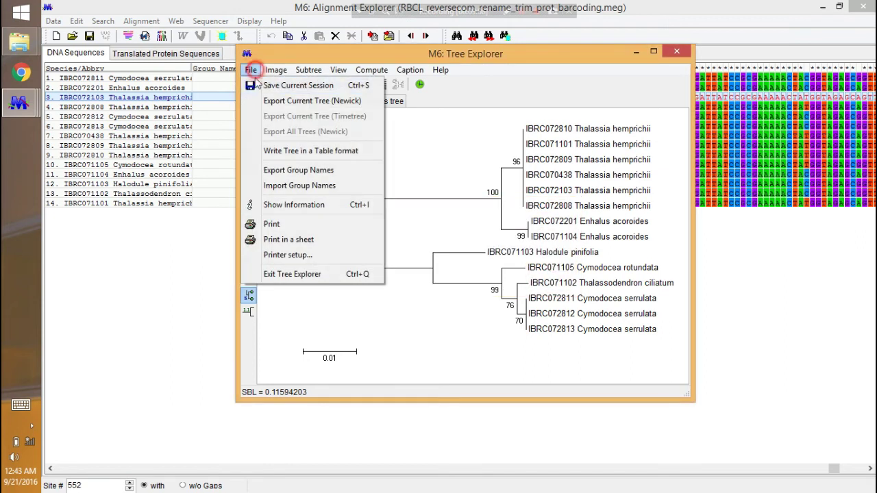
click(461, 145)
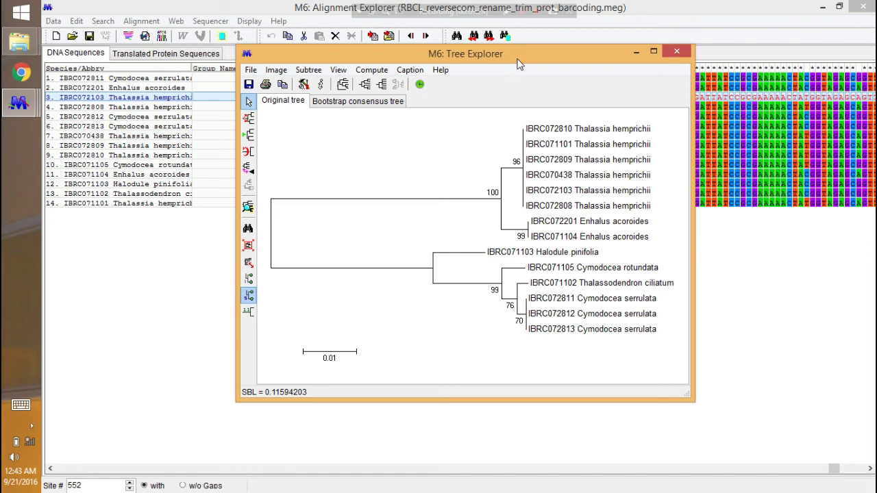
Close the Tree Explorer and discard its unsaved session results
click(677, 53)
click(545, 278)
click(676, 52)
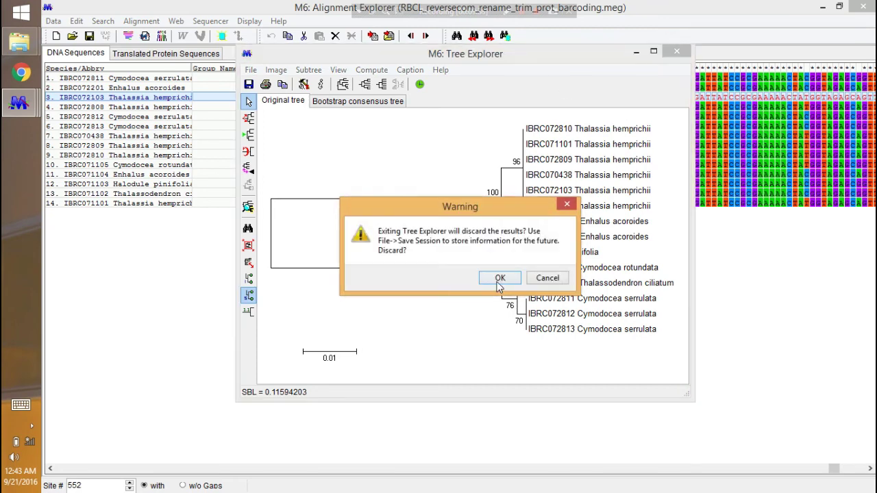
click(500, 279)
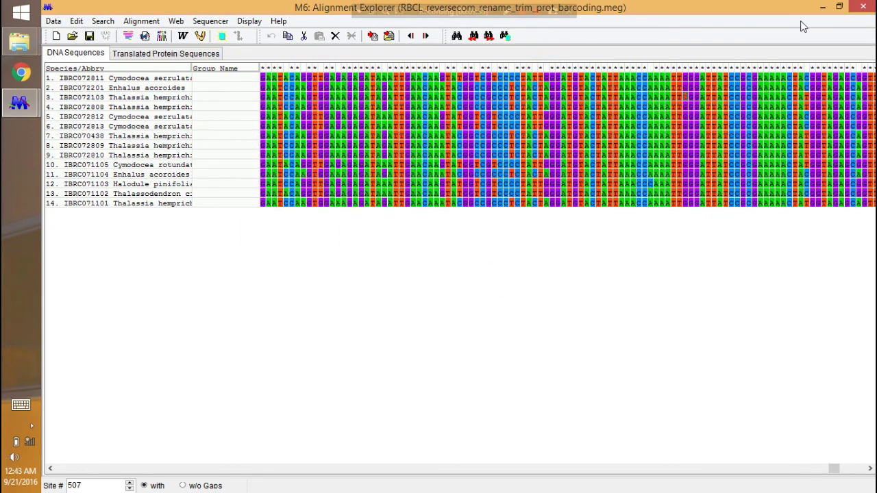
Minimize the MEGA windows, open the "data tes" PDF from Documents in Foxit Reader, and check the tree at actual size before closing it
click(822, 7)
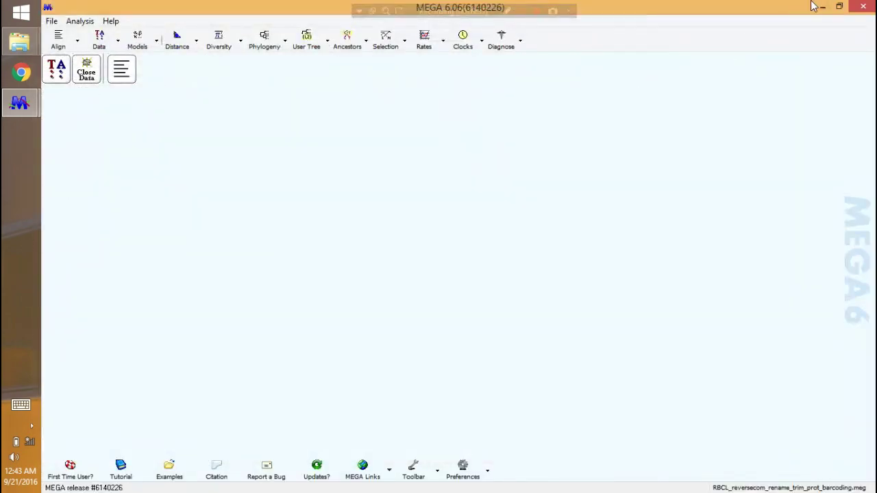
click(822, 7)
mouse_move(23, 45)
click(144, 96)
click(257, 233)
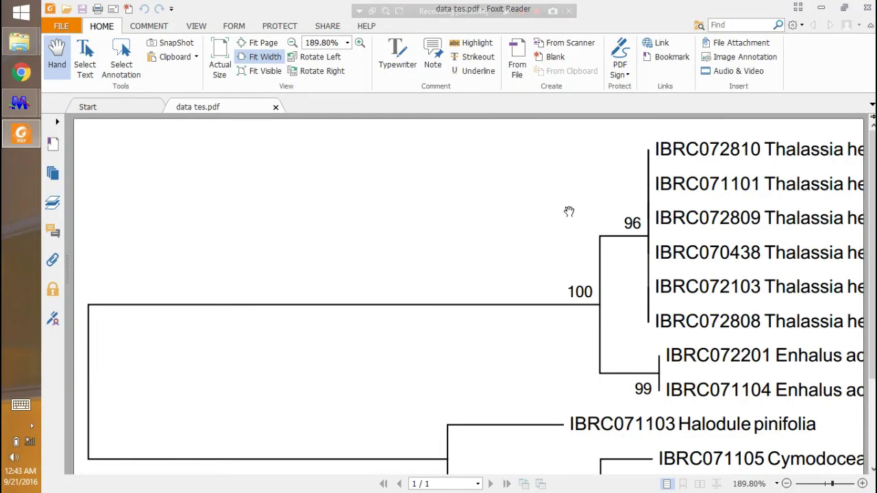
click(219, 65)
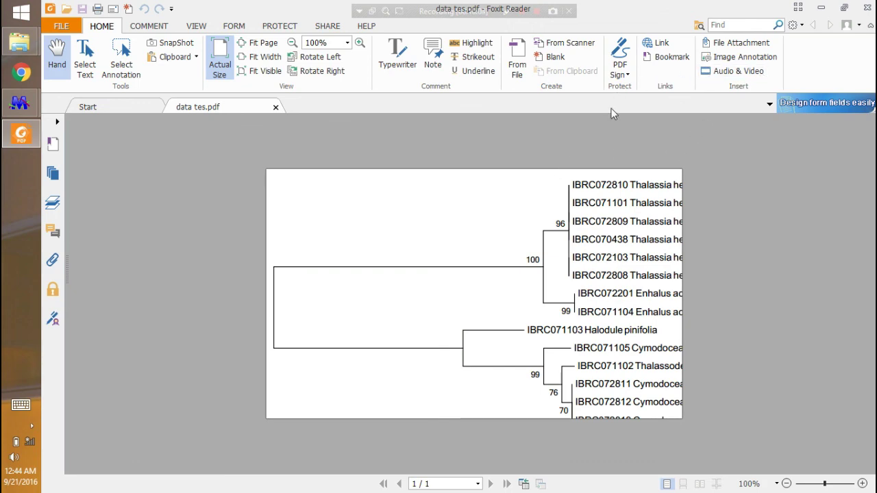
click(866, 7)
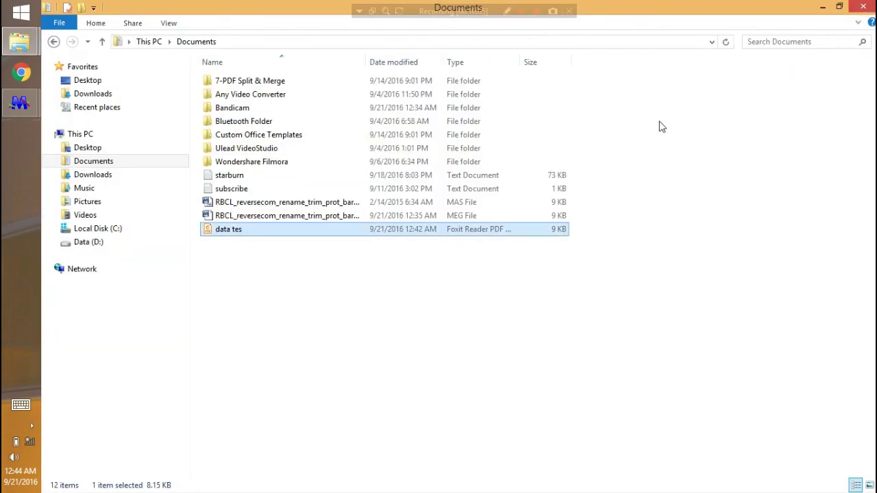
Minimize the Documents window to return to the desktop
click(824, 6)
right_click(474, 105)
click(495, 142)
right_click(455, 88)
click(464, 126)
Bring back the Alignment Explorer to review the aligned RBCL sequences, and minimize it to the desktop
mouse_move(20, 102)
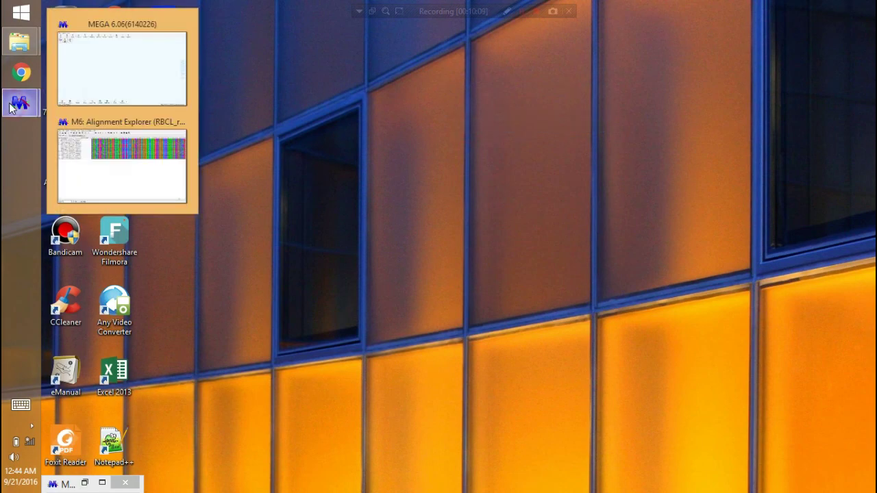
click(106, 153)
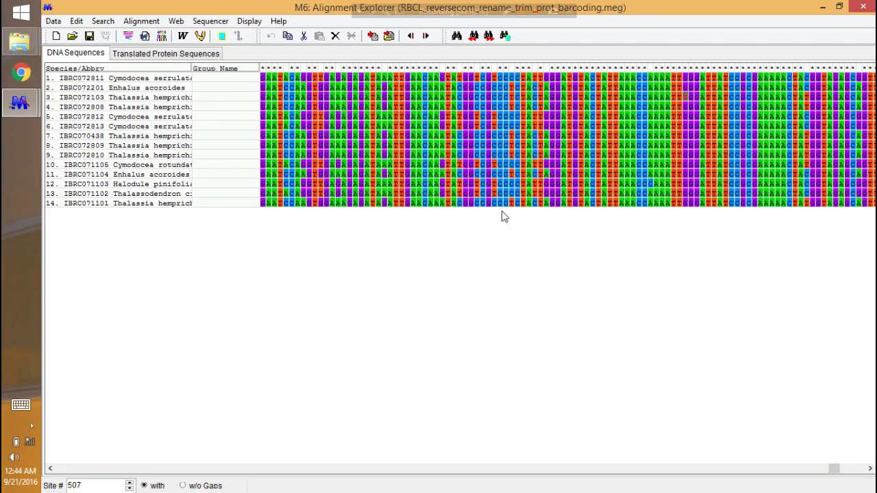
click(823, 7)
right_click(461, 77)
click(478, 113)
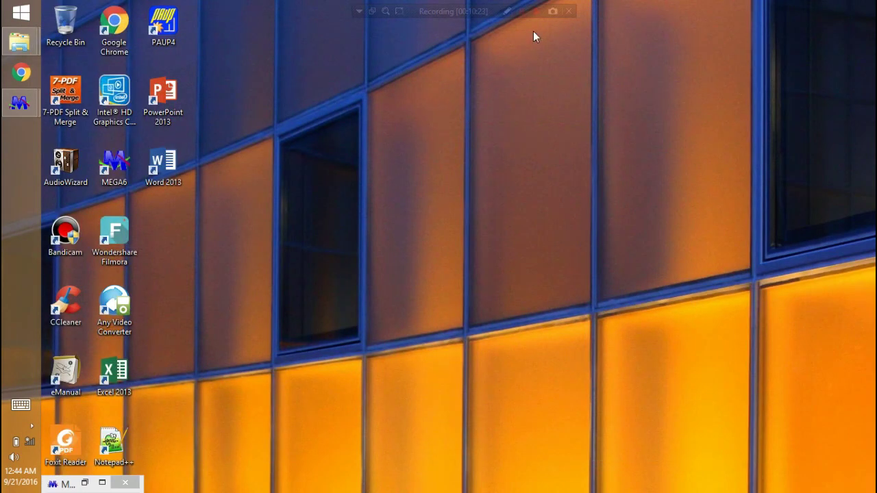